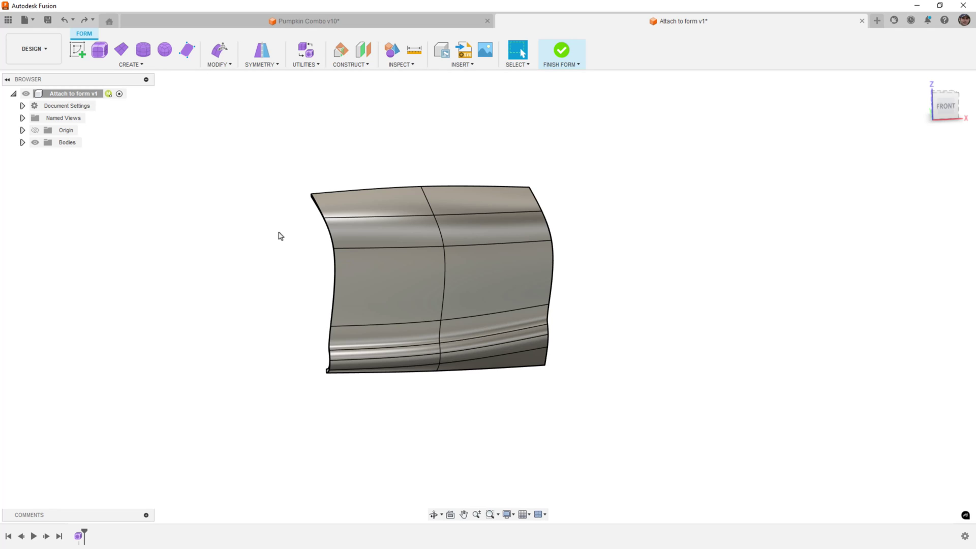
# Orbit the curved T-spline panel to inspect it from different sides
pyautogui.moveTo(432, 316)
pyautogui.keyDown('shift'); pyautogui.mouseDown(button='middle')
pyautogui.moveTo(370, 309)
pyautogui.moveTo(432, 304)
pyautogui.mouseUp(button='middle'); pyautogui.keyUp('shift')
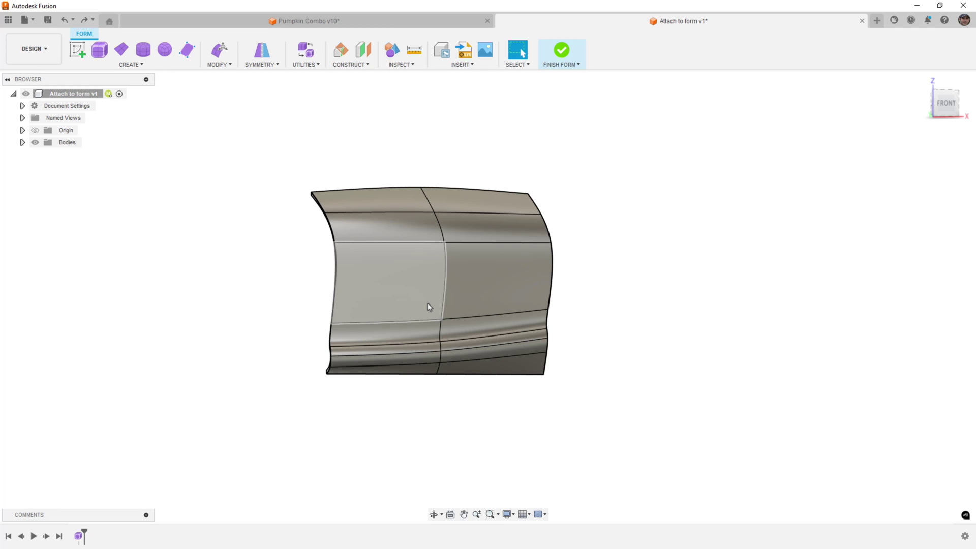
pyautogui.keyDown('shift'); pyautogui.moveTo(640, 342); pyautogui.dragTo(616, 336, button='middle'); pyautogui.keyUp('shift')
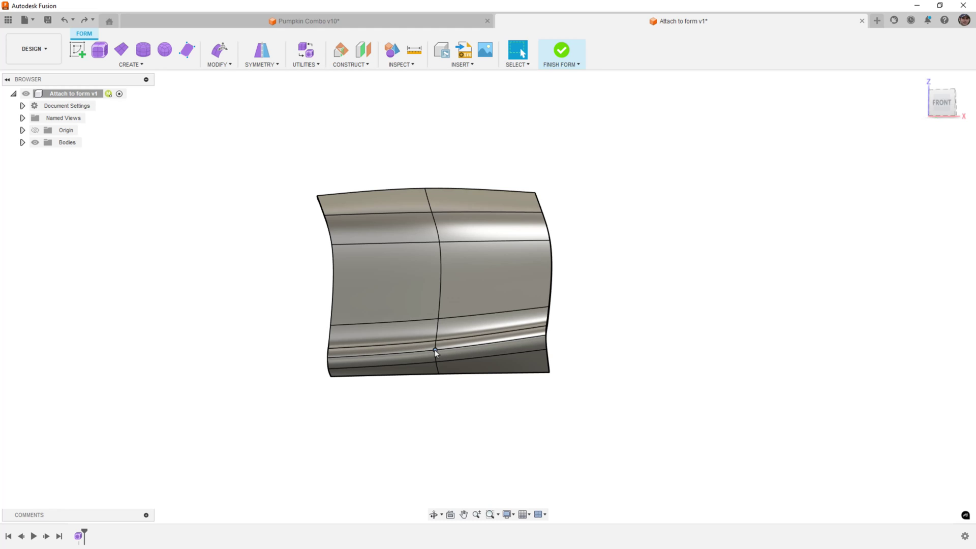
pyautogui.click(564, 51)
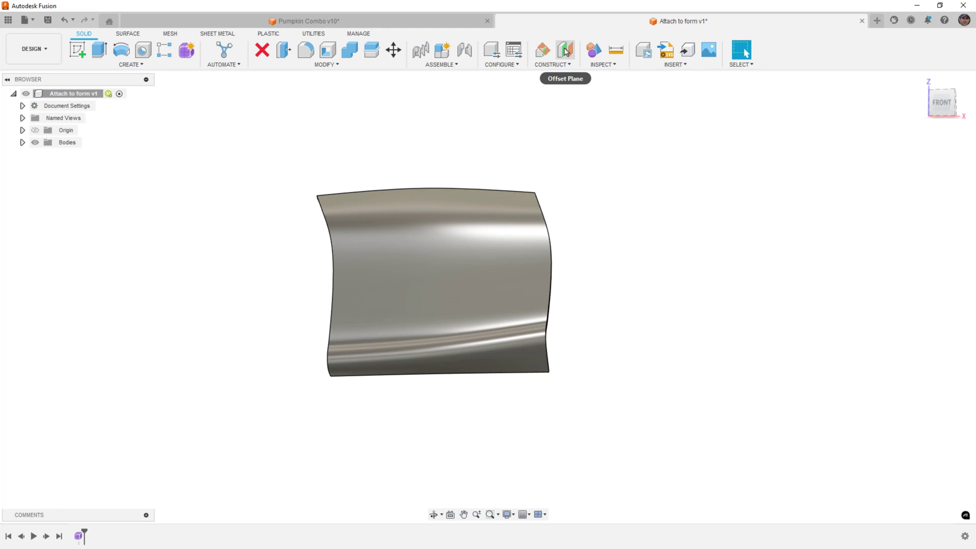
pyautogui.click(510, 270)
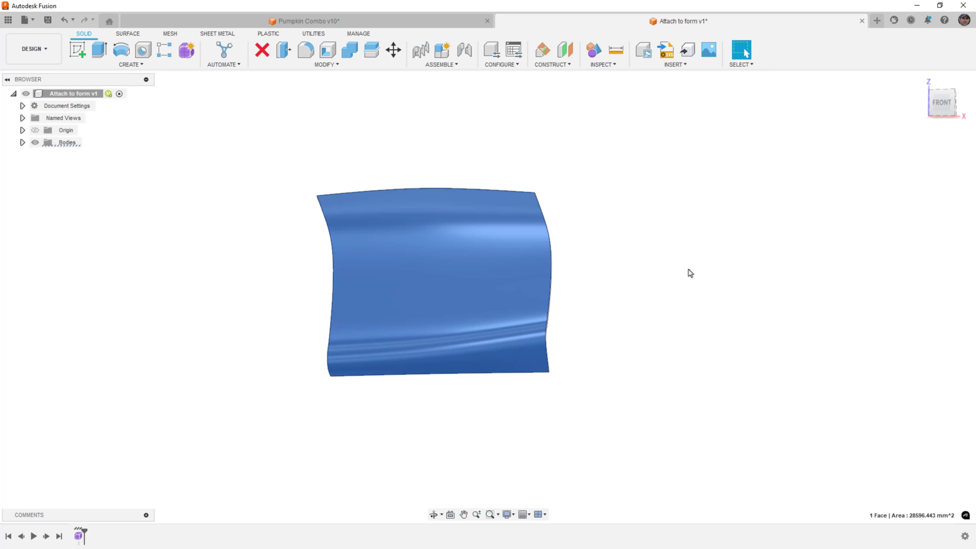
pyautogui.click(942, 103)
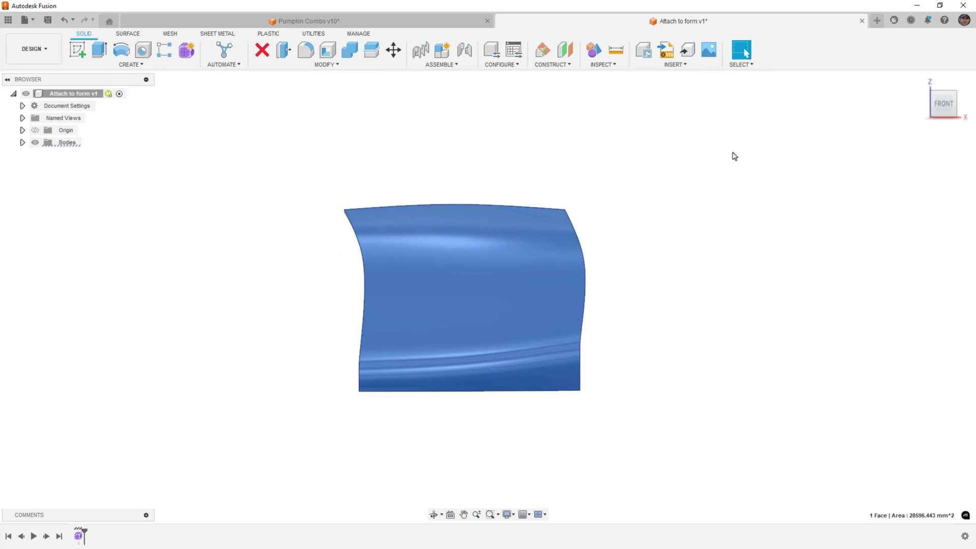
pyautogui.click(677, 246)
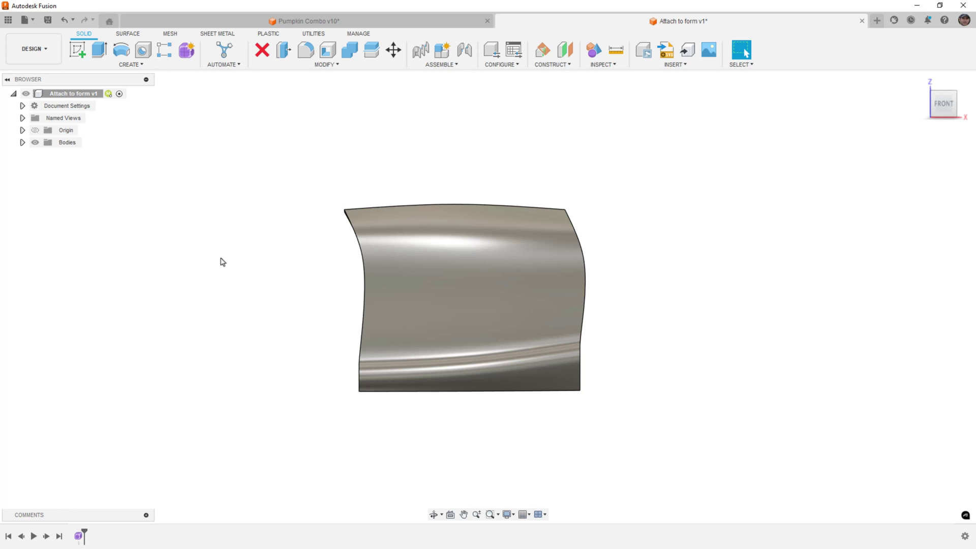
# Reopen the form feature and start a T-Splines to BRep conversion of the panel body
pyautogui.doubleClick(79, 536)
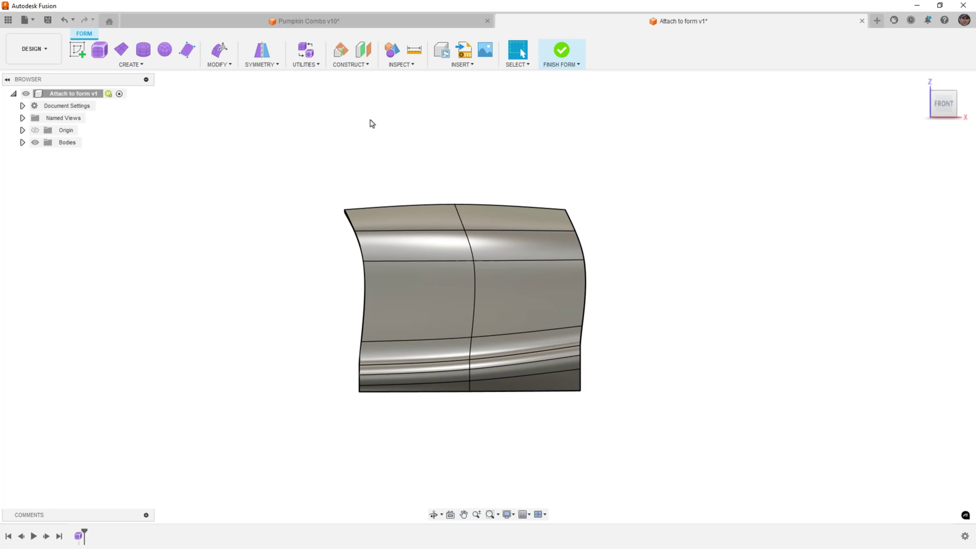
pyautogui.click(311, 65)
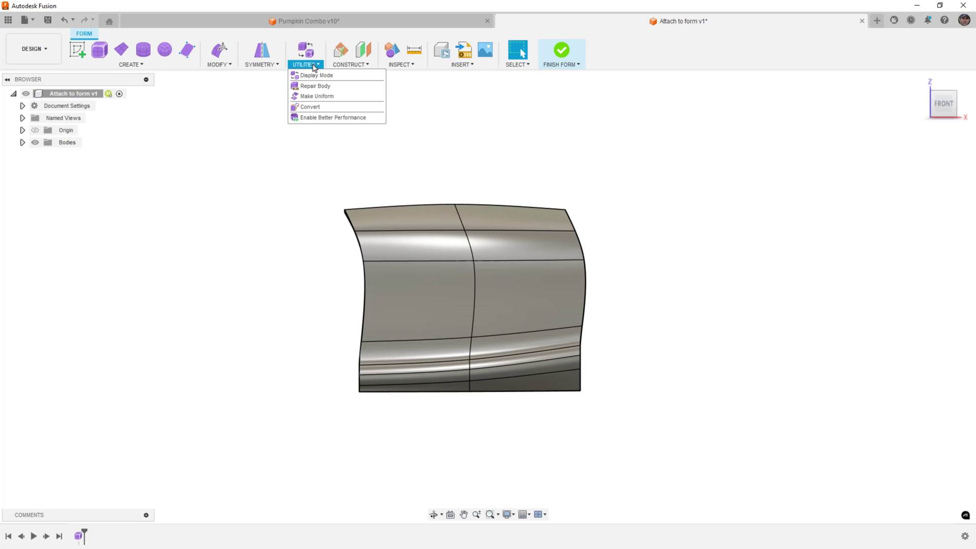
pyautogui.click(311, 107)
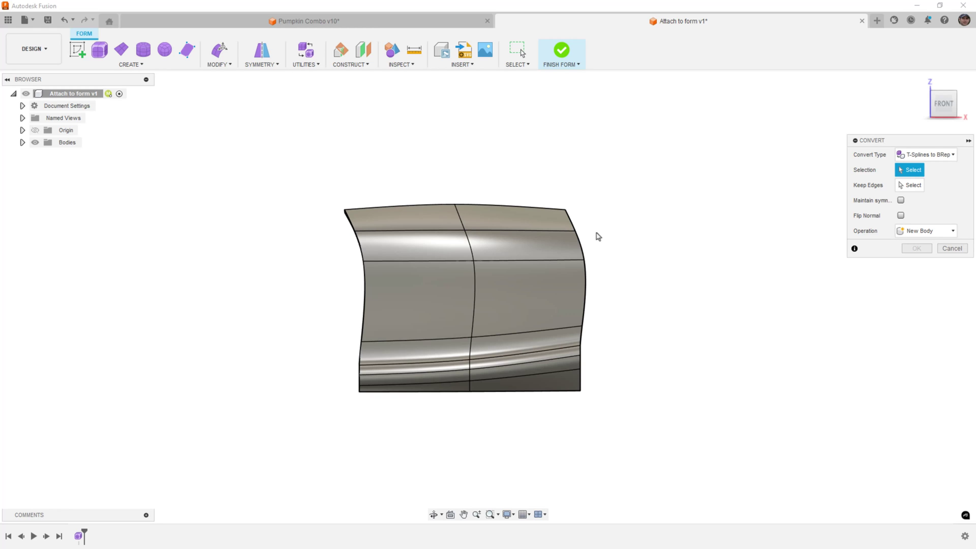
pyautogui.click(545, 272)
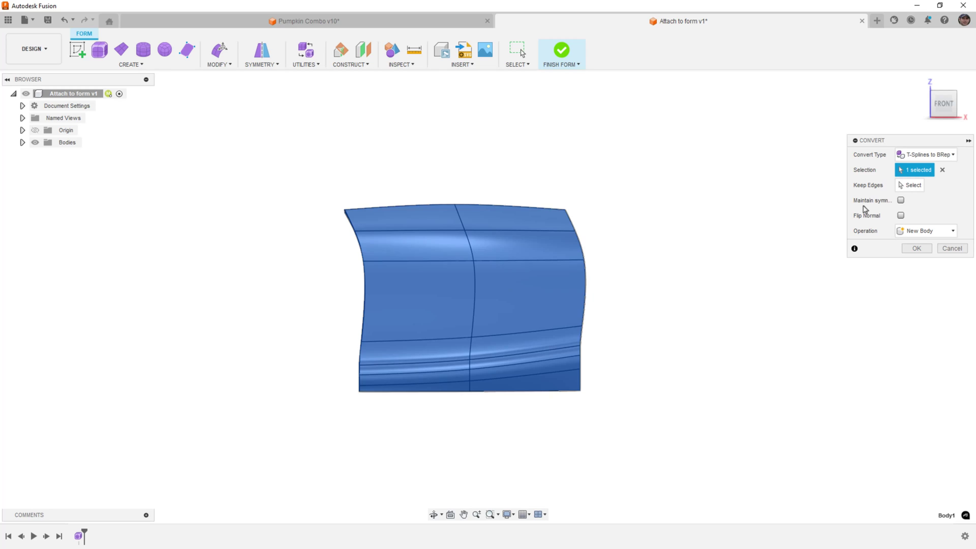
# Pick six horizontal T-spline edge segments as Keep Edges for the conversion
pyautogui.click(914, 186)
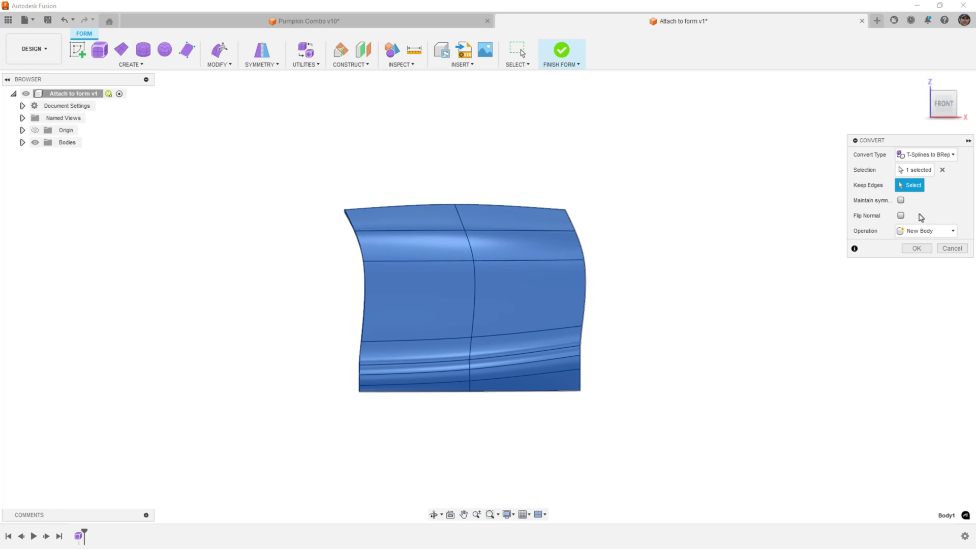
pyautogui.click(435, 231)
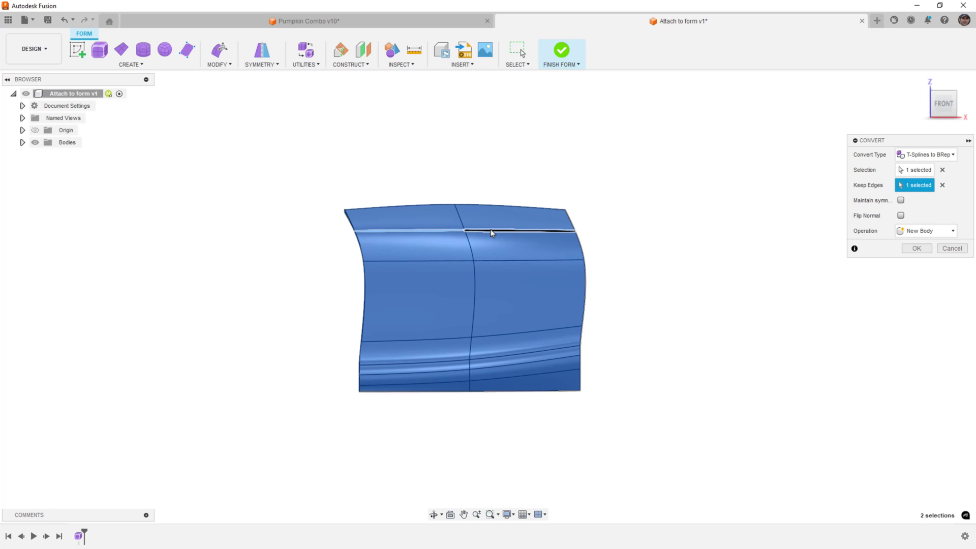
pyautogui.click(496, 231)
pyautogui.click(459, 264)
pyautogui.click(496, 261)
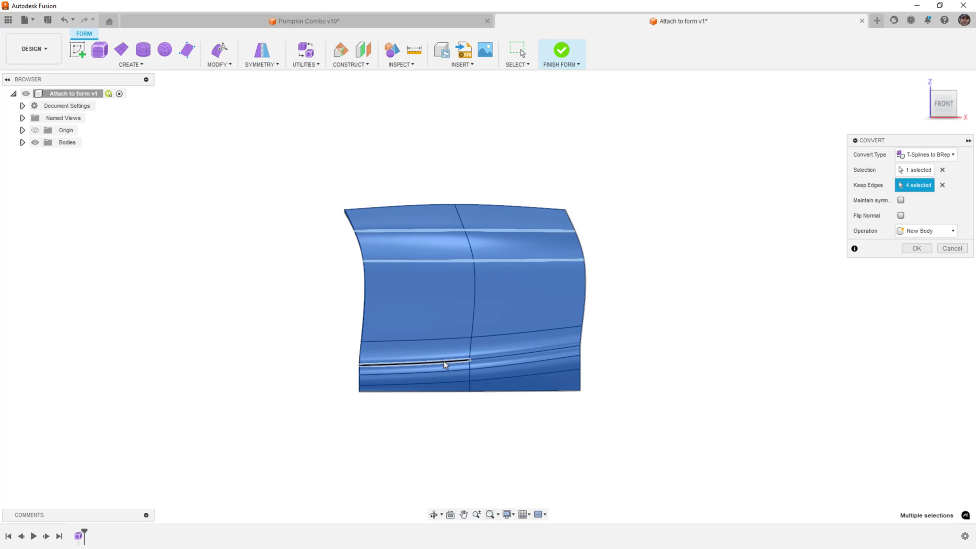
pyautogui.click(447, 363)
pyautogui.click(484, 357)
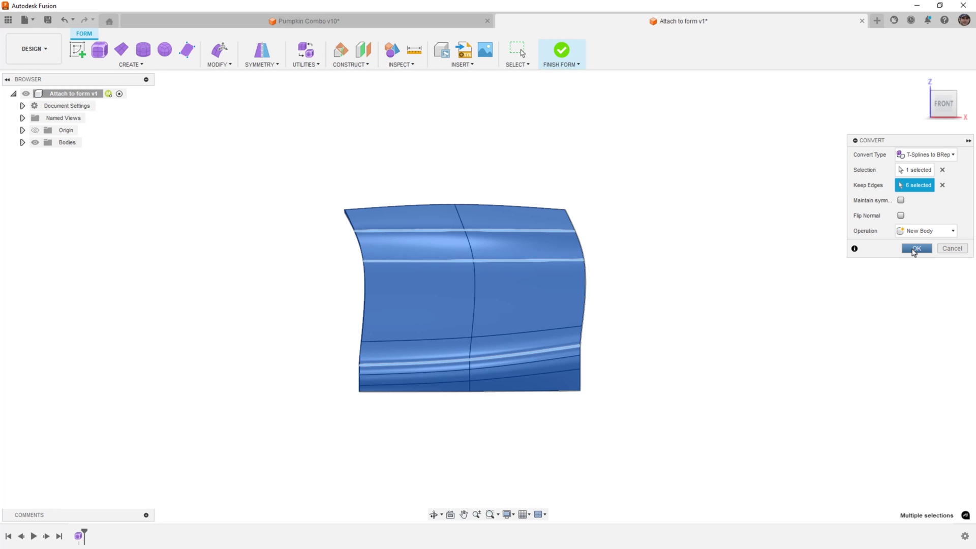
# Confirm the conversion, check a kept split edge's length, then clear the selection
pyautogui.click(915, 249)
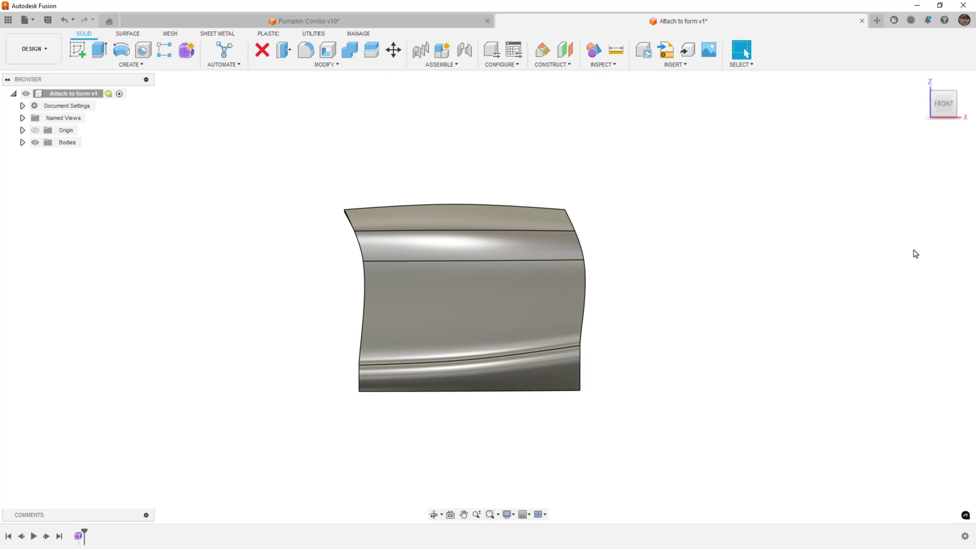
pyautogui.click(455, 260)
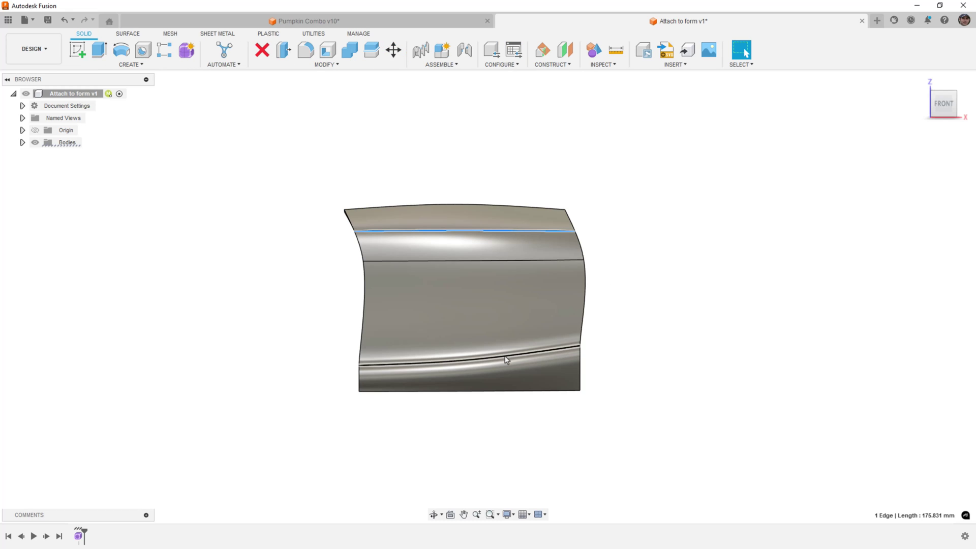
pyautogui.click(722, 308)
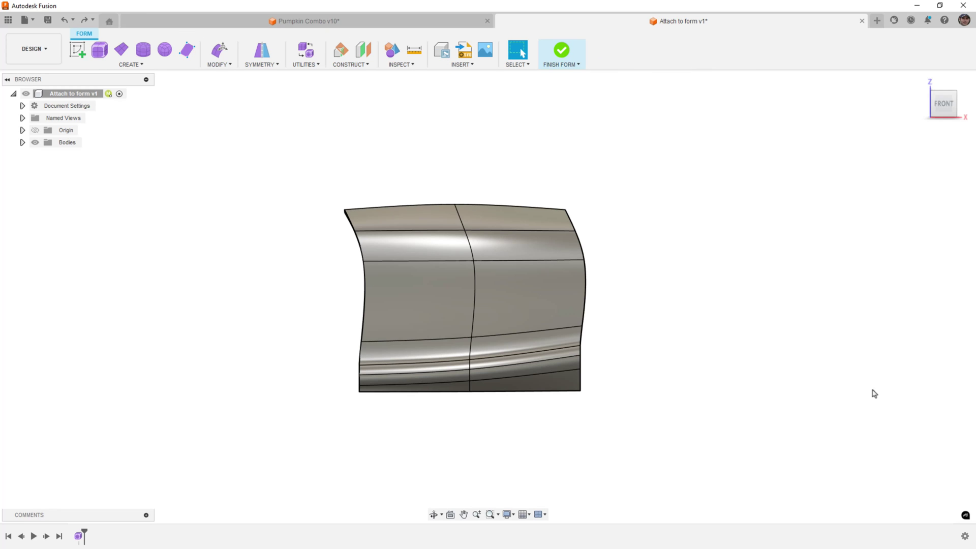
# Finish the T-spline form and turn off design history capture, confirming timeline removal
pyautogui.click(964, 536)
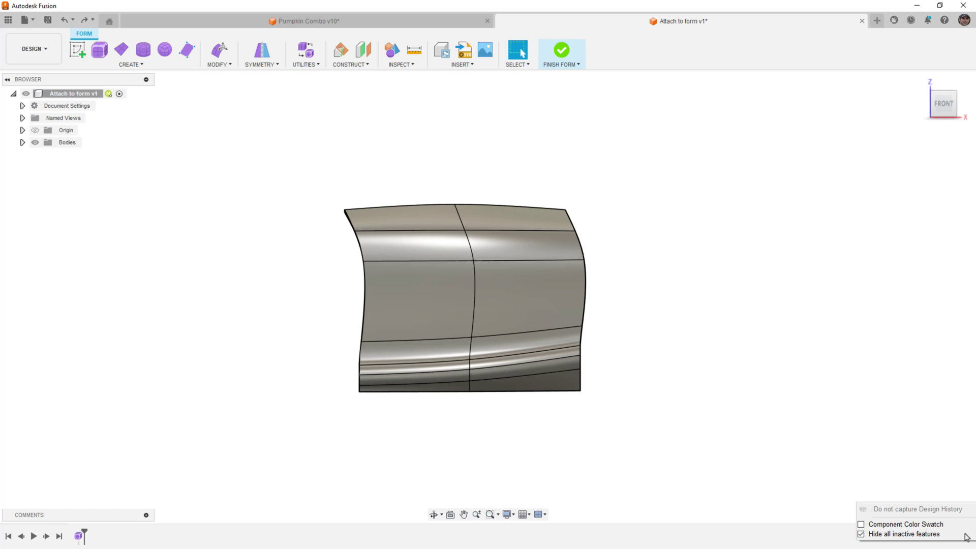
pyautogui.click(562, 55)
pyautogui.click(963, 537)
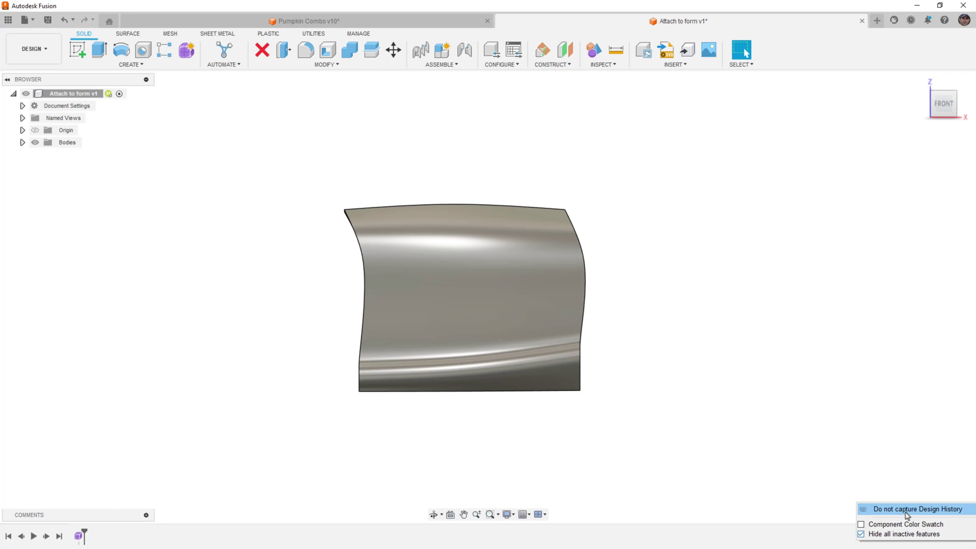
pyautogui.click(876, 508)
pyautogui.click(498, 289)
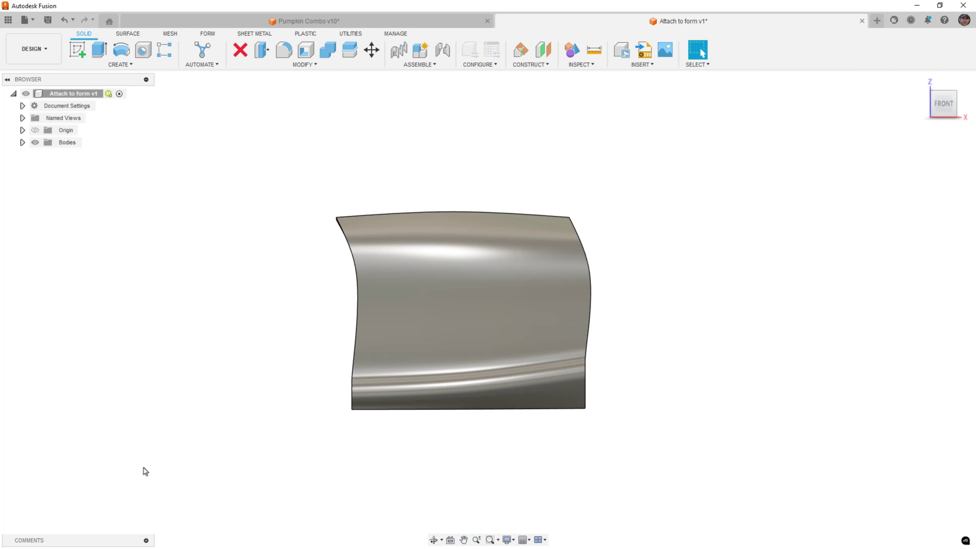
# Show the T-spline form Body1 and hide the overlapping solid Body1
pyautogui.click(23, 143)
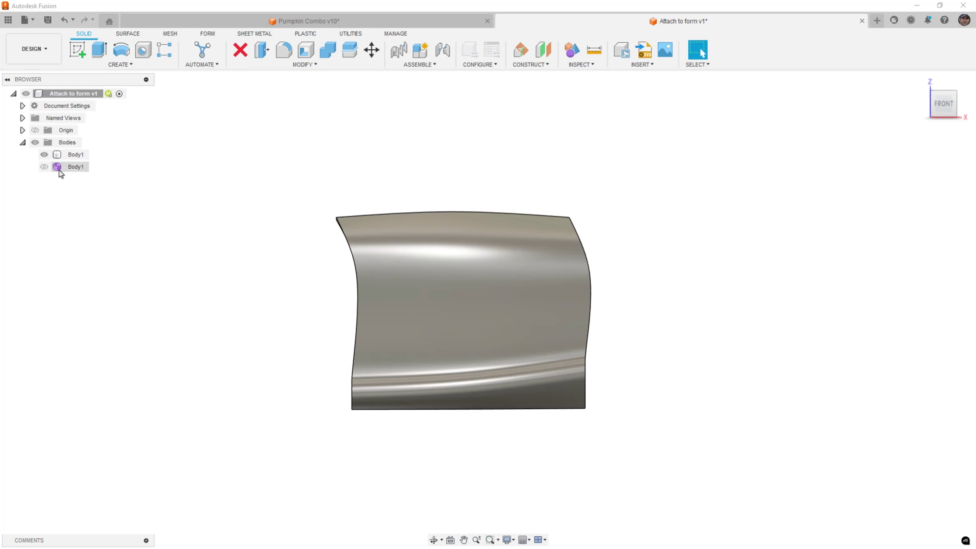
pyautogui.click(44, 167)
pyautogui.click(44, 155)
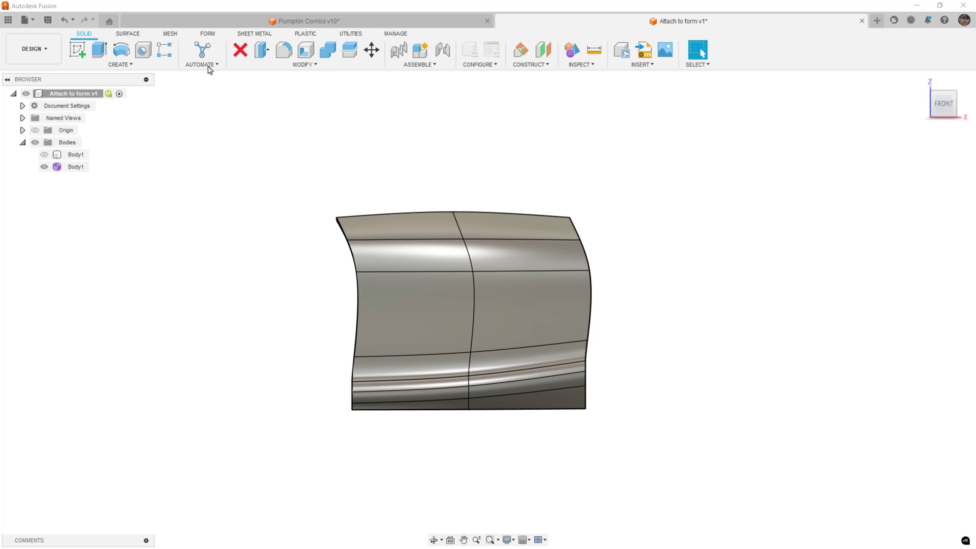
# Start a T-Splines to BRep conversion with the T-spline panel selected
pyautogui.click(212, 35)
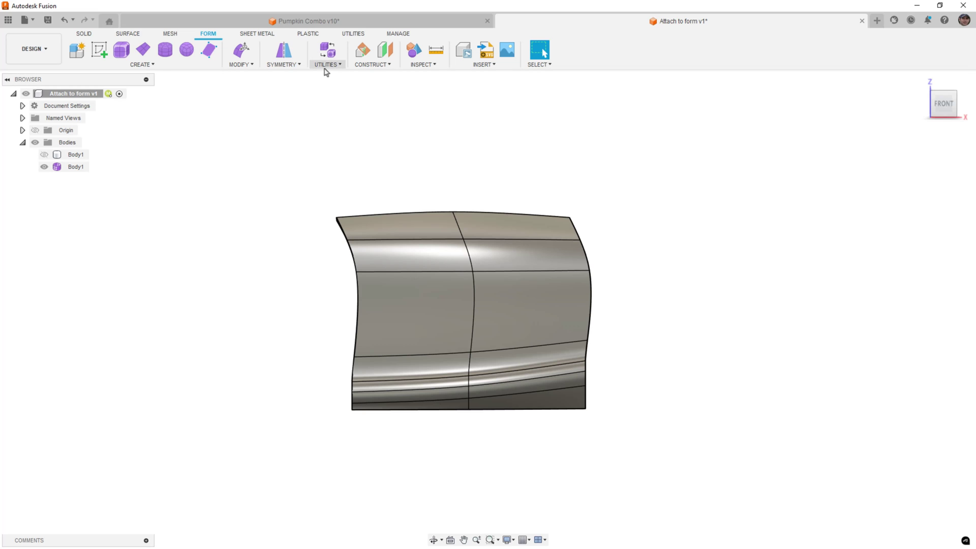
pyautogui.click(326, 65)
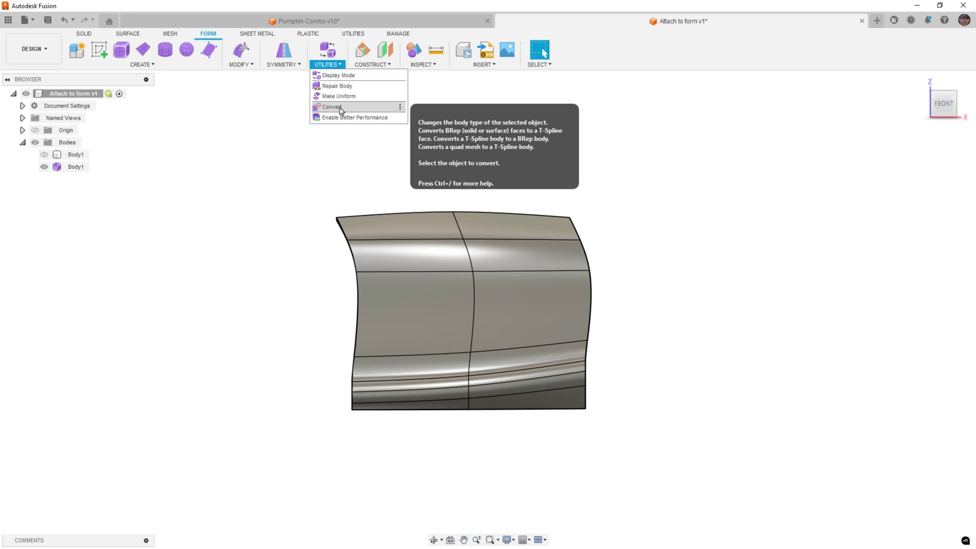
pyautogui.click(339, 108)
pyautogui.click(446, 268)
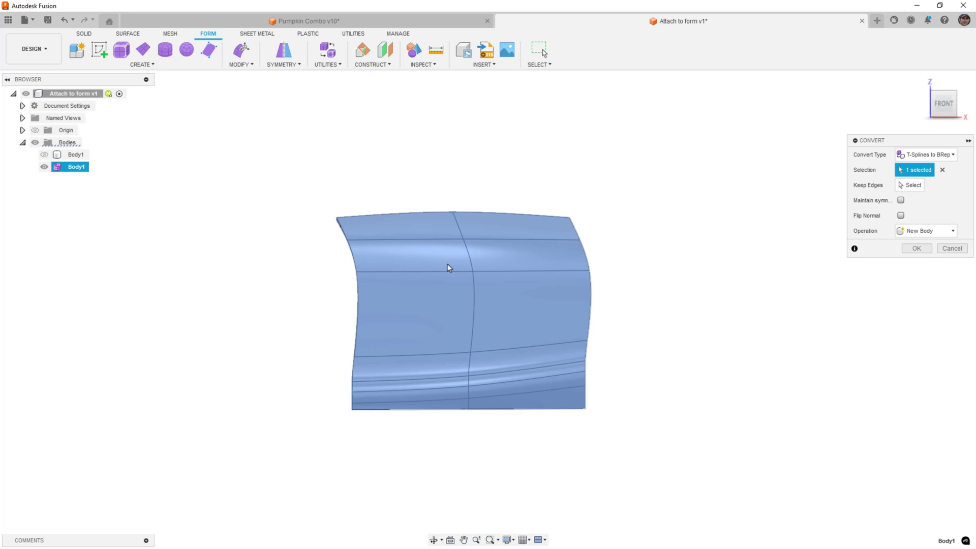
# Keep nine edges, a horizontal edge plus centre-seam segments, and convert into new Body2
pyautogui.click(910, 185)
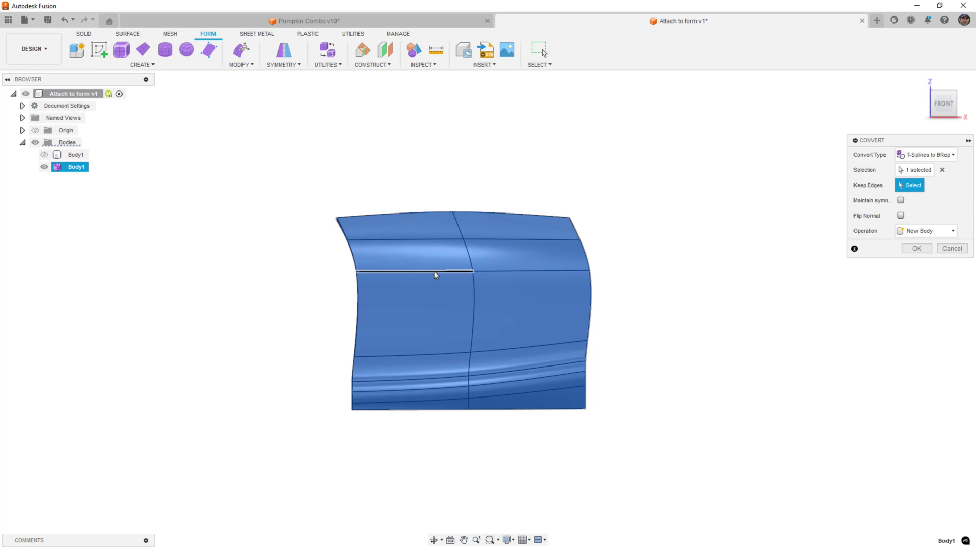
pyautogui.click(492, 272)
pyautogui.click(492, 271)
pyautogui.click(474, 325)
pyautogui.click(467, 253)
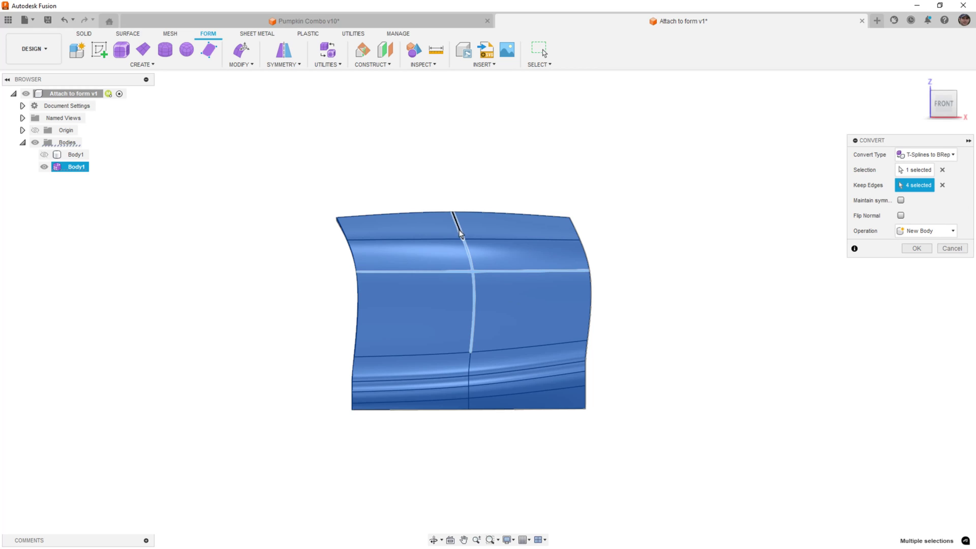
pyautogui.click(458, 222)
pyautogui.click(469, 369)
pyautogui.scroll(3, 468, 383)
pyautogui.click(468, 379)
pyautogui.click(468, 416)
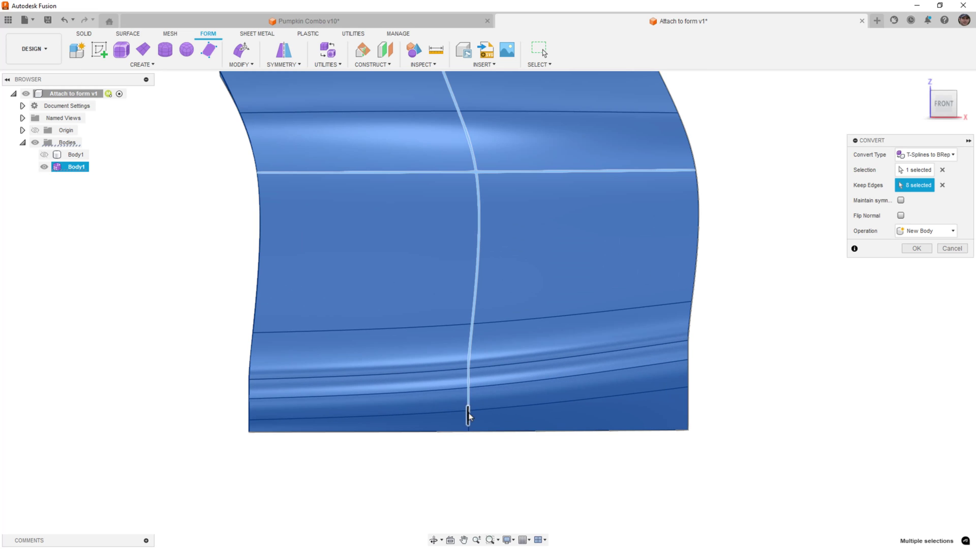
pyautogui.click(468, 418)
pyautogui.scroll(-4, 469, 416)
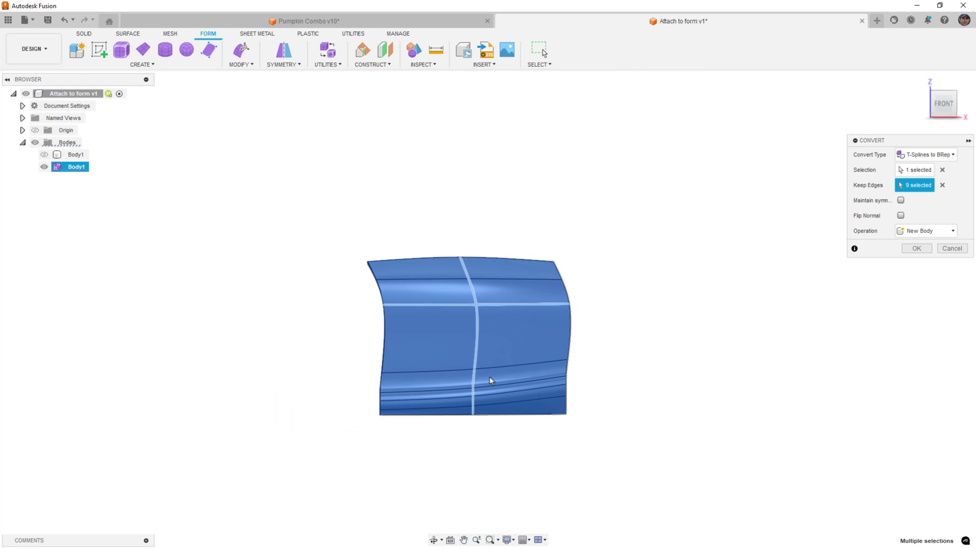
pyautogui.click(914, 249)
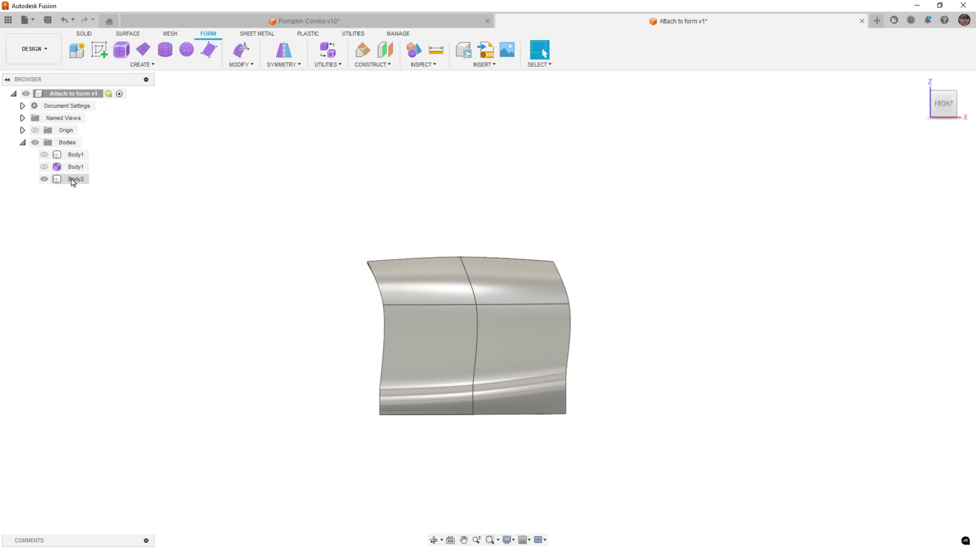
# Compare Body2 with the form body by toggling their visibility, then start converting Body2
pyautogui.click(73, 180)
pyautogui.click(44, 167)
pyautogui.click(44, 179)
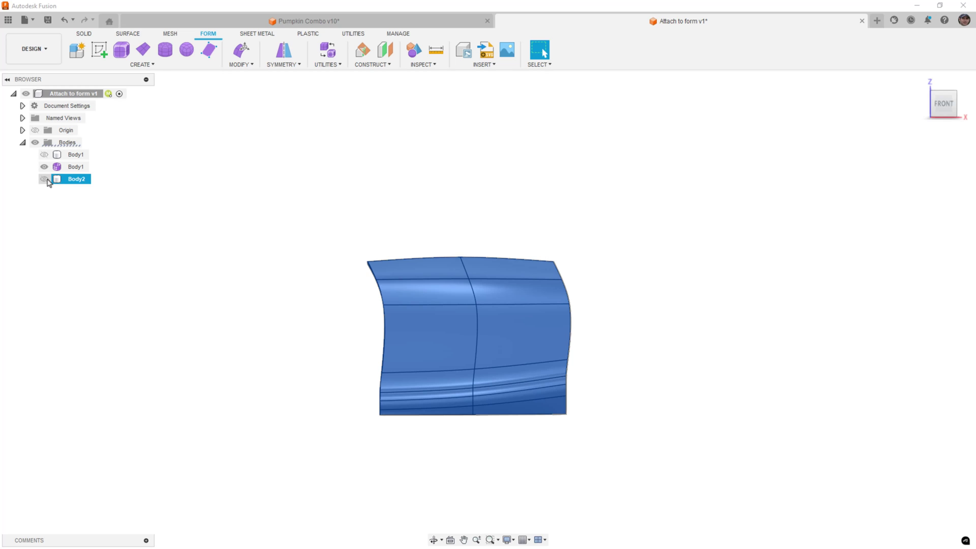
pyautogui.click(44, 179)
pyautogui.click(44, 167)
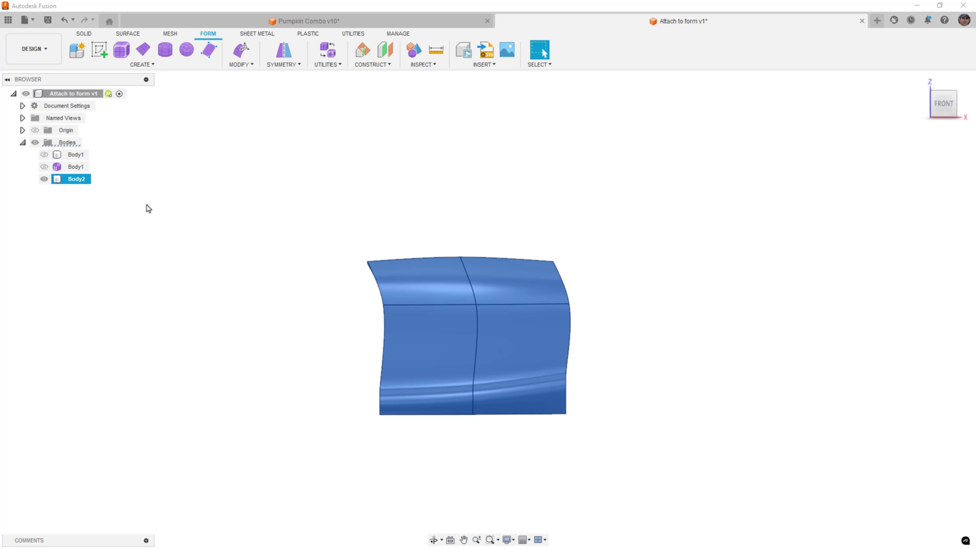
pyautogui.click(331, 65)
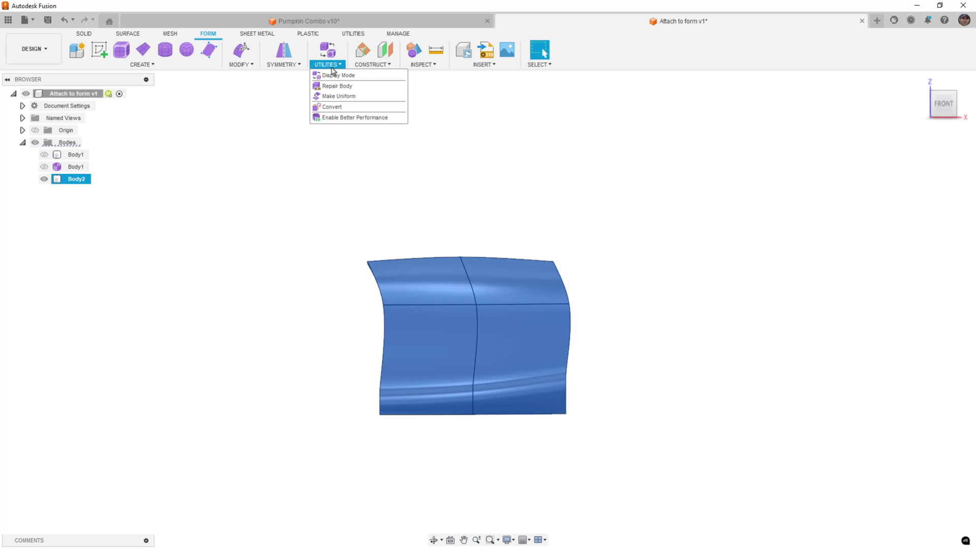
pyautogui.click(335, 107)
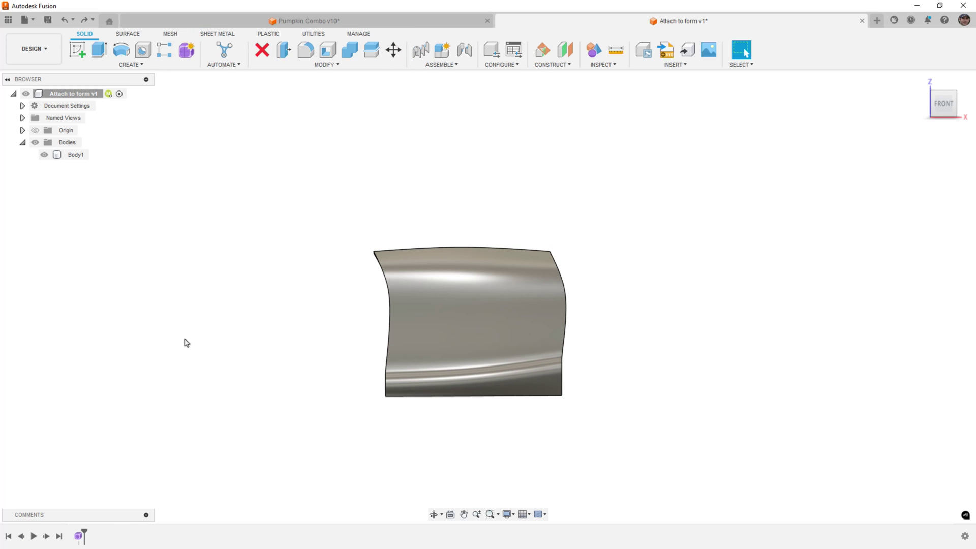
# Reopen the form feature from the timeline, then cancel the Convert dialog without converting
pyautogui.doubleClick(79, 536)
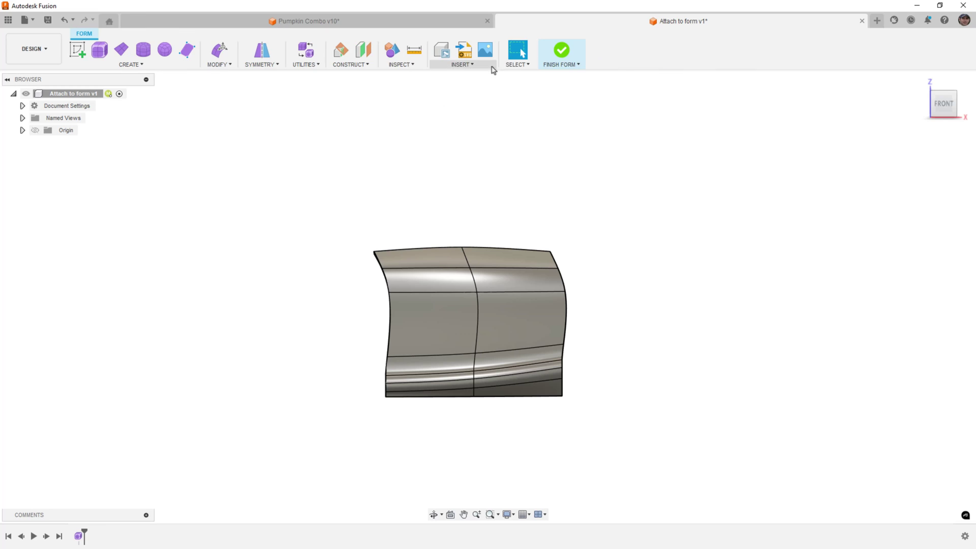
pyautogui.click(313, 64)
pyautogui.click(313, 94)
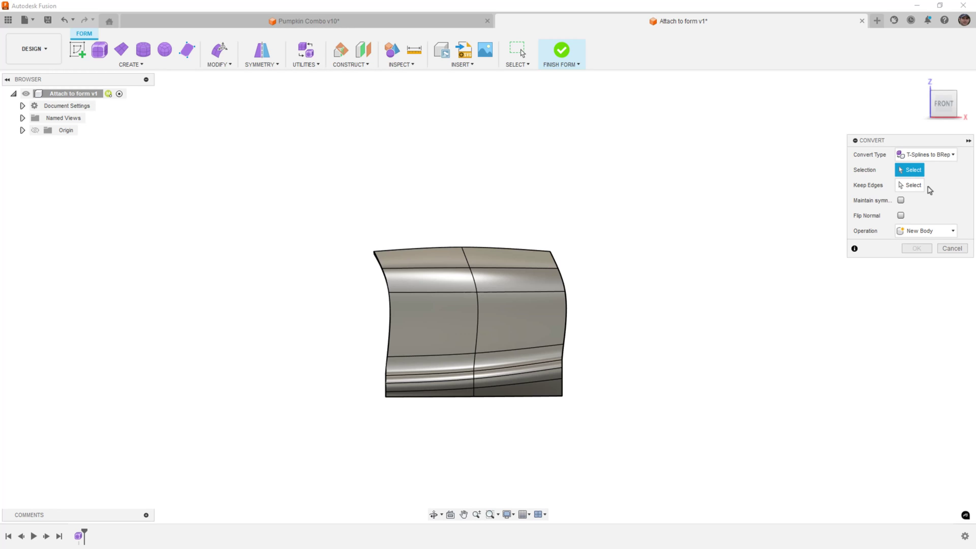
pyautogui.click(949, 248)
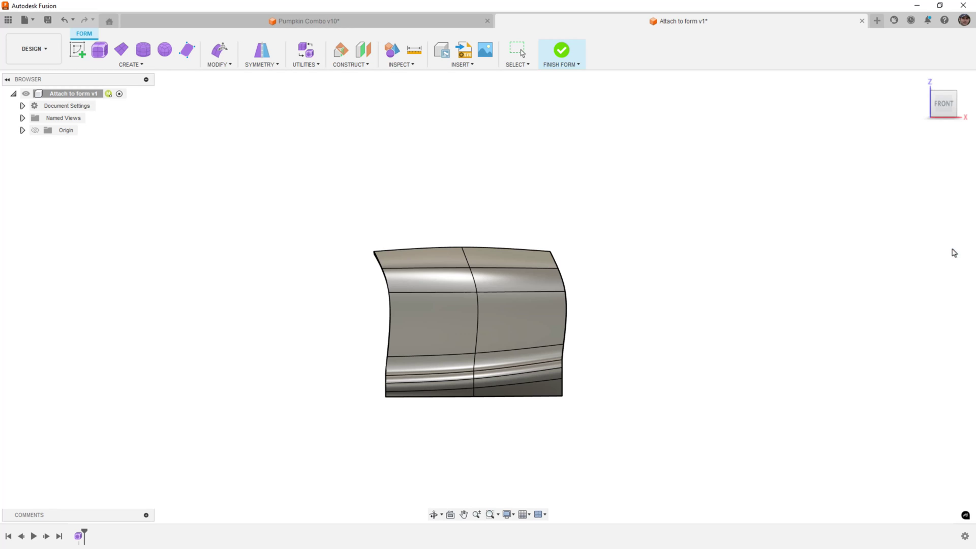